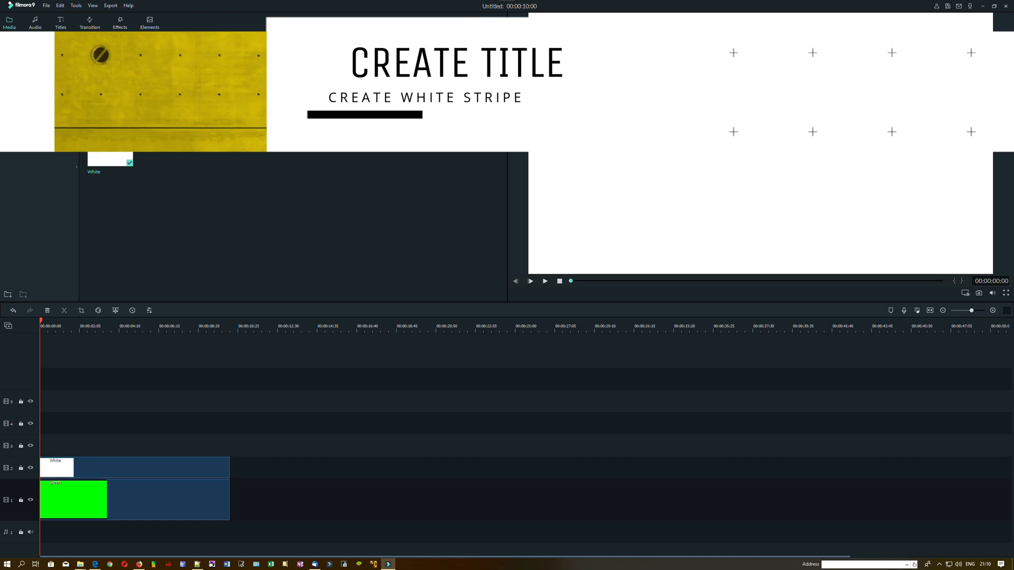
# Shrink the White clip vertically in the preview into a centred full-width stripe between green bands and confirm the change.
pyautogui.moveTo(760, 21); pyautogui.dragTo(760, 78)
pyautogui.moveTo(760, 273); pyautogui.dragTo(749, 205)
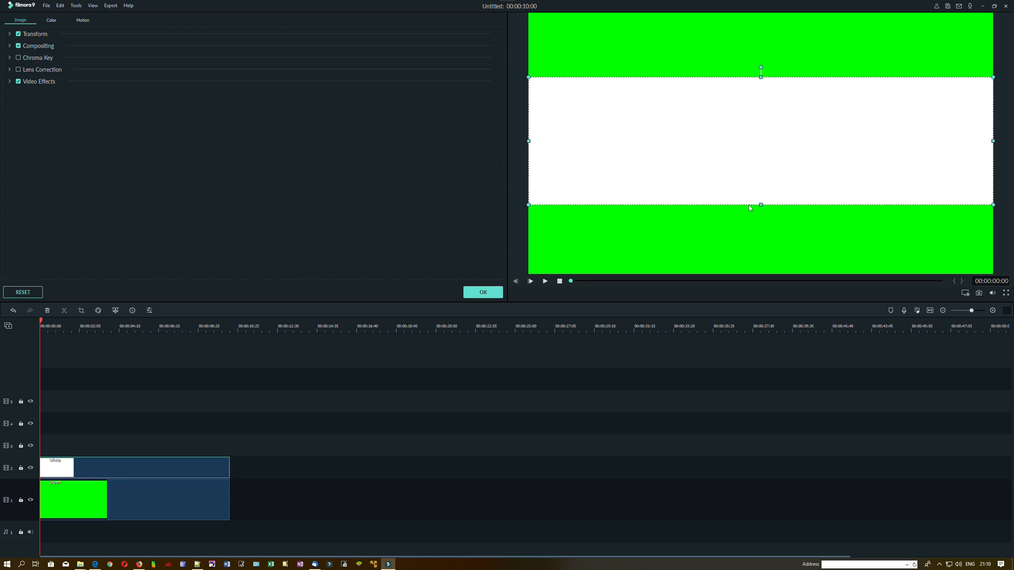
pyautogui.click(475, 291)
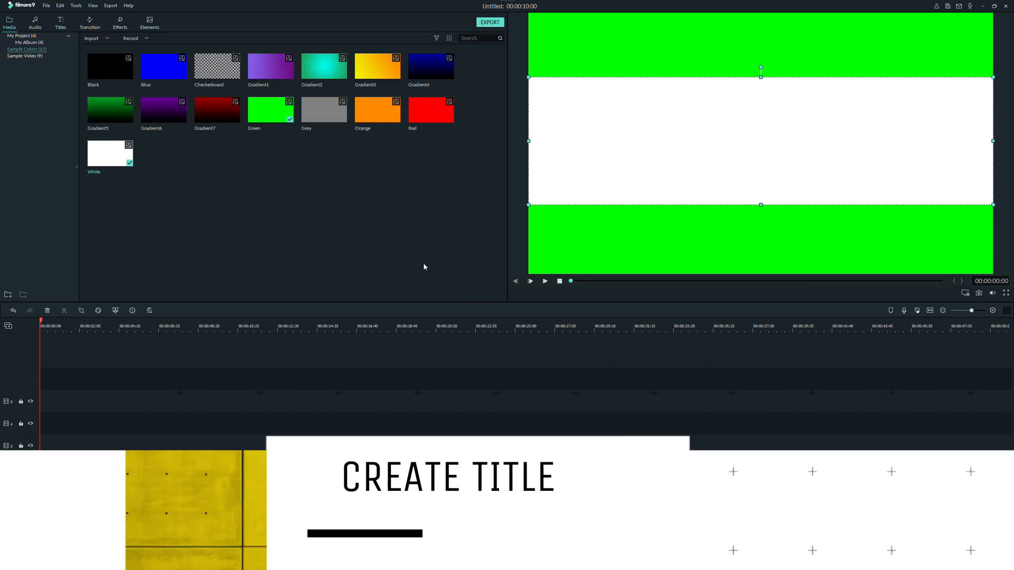
# Add the Credit 4 title to track 3 above the White clip and open its advanced text editing.
pyautogui.click(60, 23)
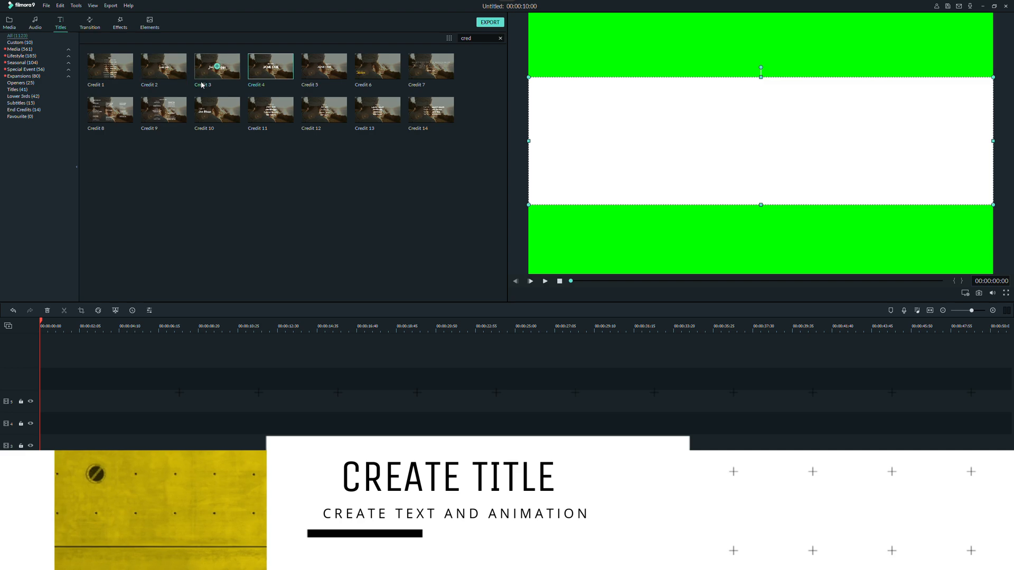
pyautogui.moveTo(255, 80); pyautogui.dragTo(229, 448)
pyautogui.doubleClick(175, 447)
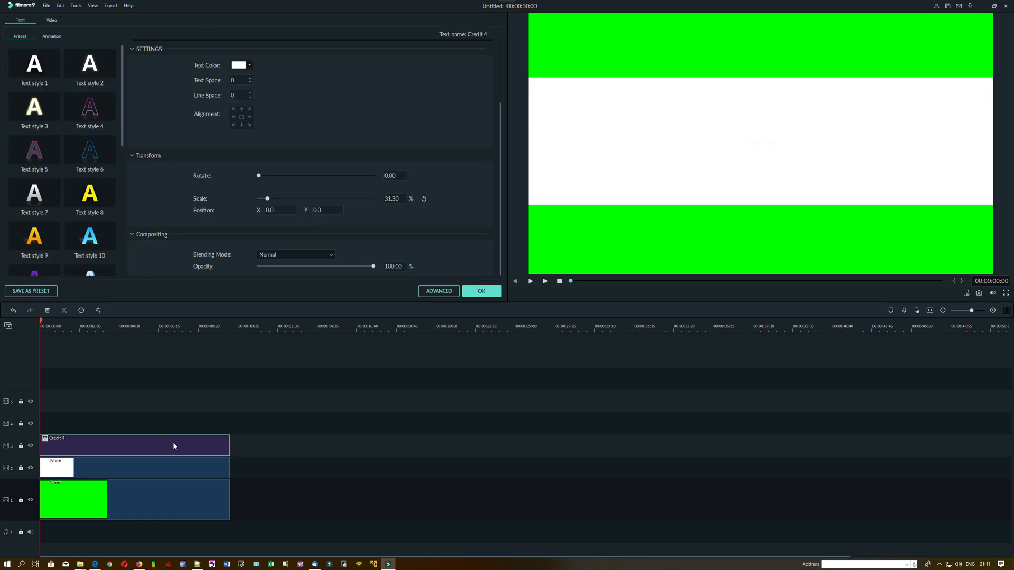
pyautogui.click(438, 292)
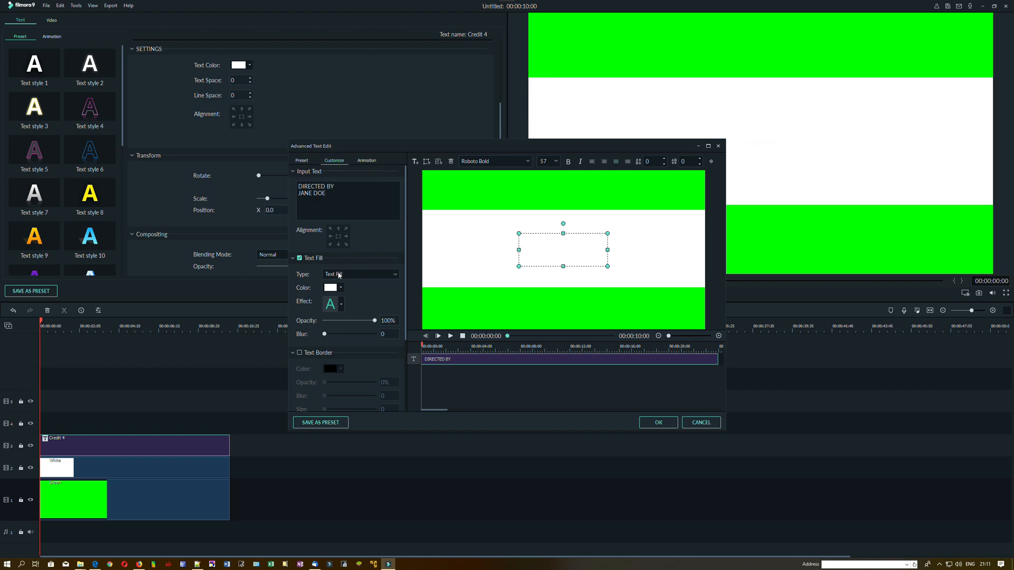
# Colour the title text light green and replace its wording with PRODUCTS.
pyautogui.click(341, 290)
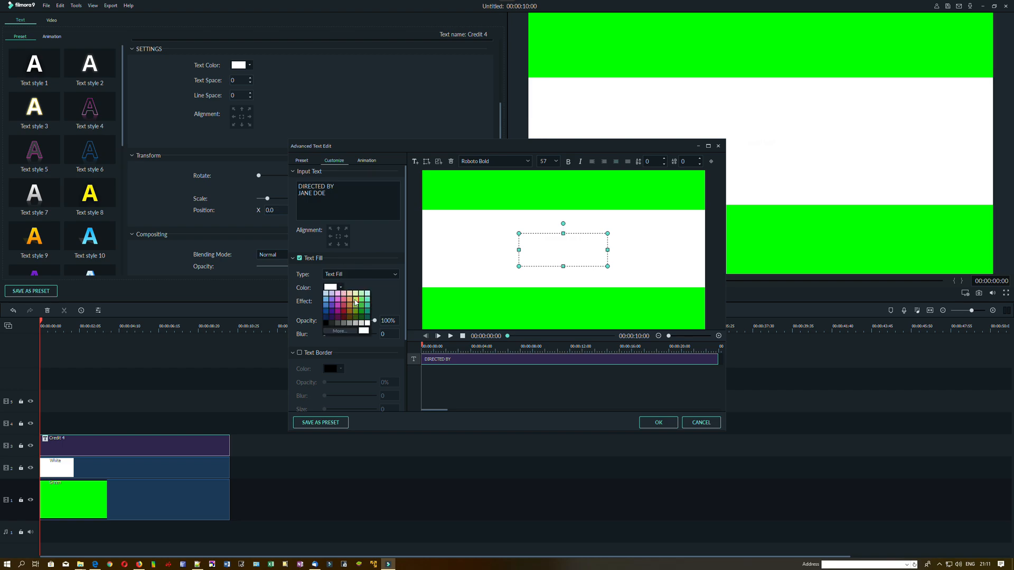
pyautogui.click(361, 299)
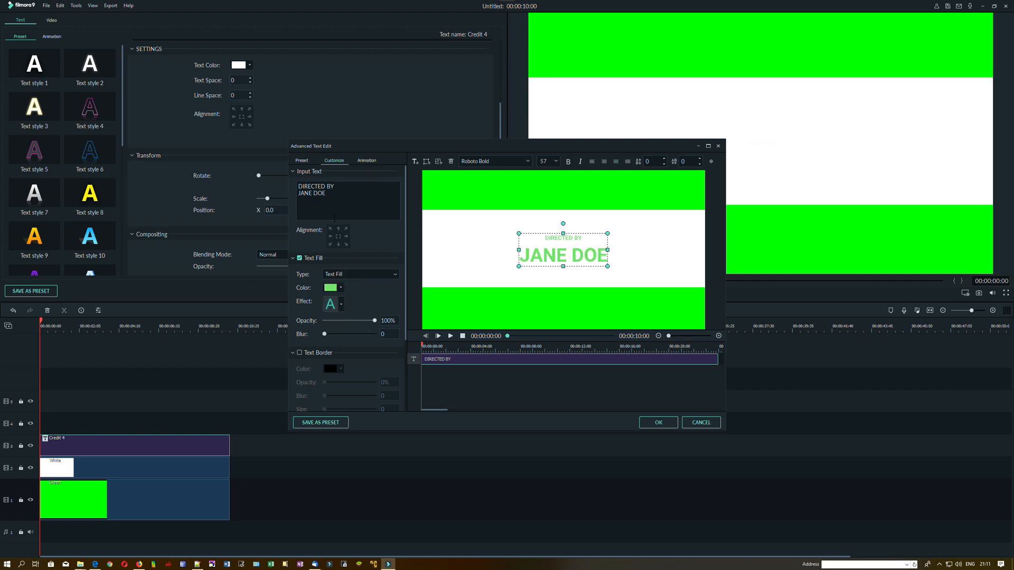
pyautogui.moveTo(337, 198); pyautogui.dragTo(197, 170)
pyautogui.write('PRODUCTS')
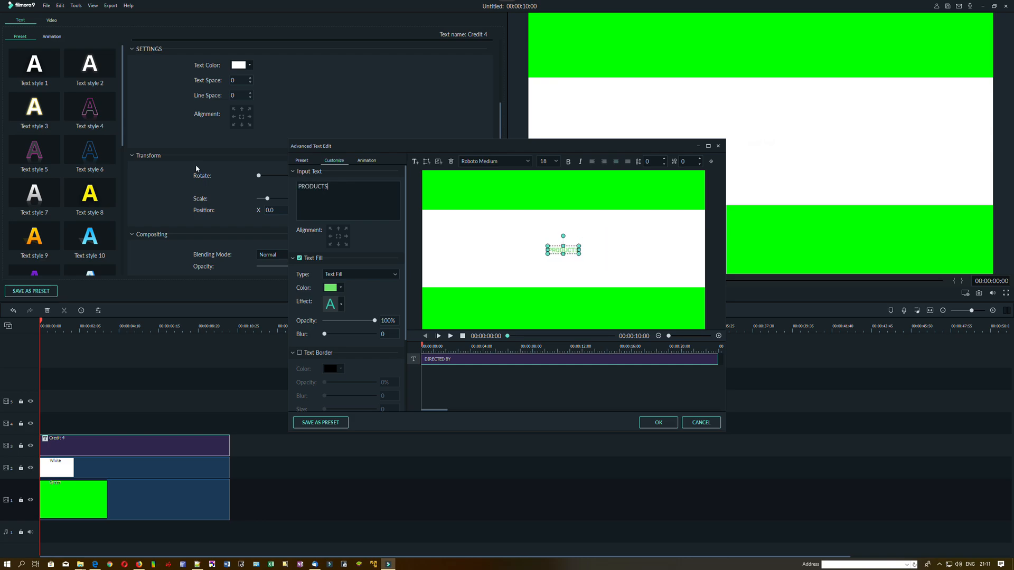
# Set the PRODUCTS text to LeagueGothic-Regular at size 130 and move it up to the upper part of the white stripe.
pyautogui.click(511, 162)
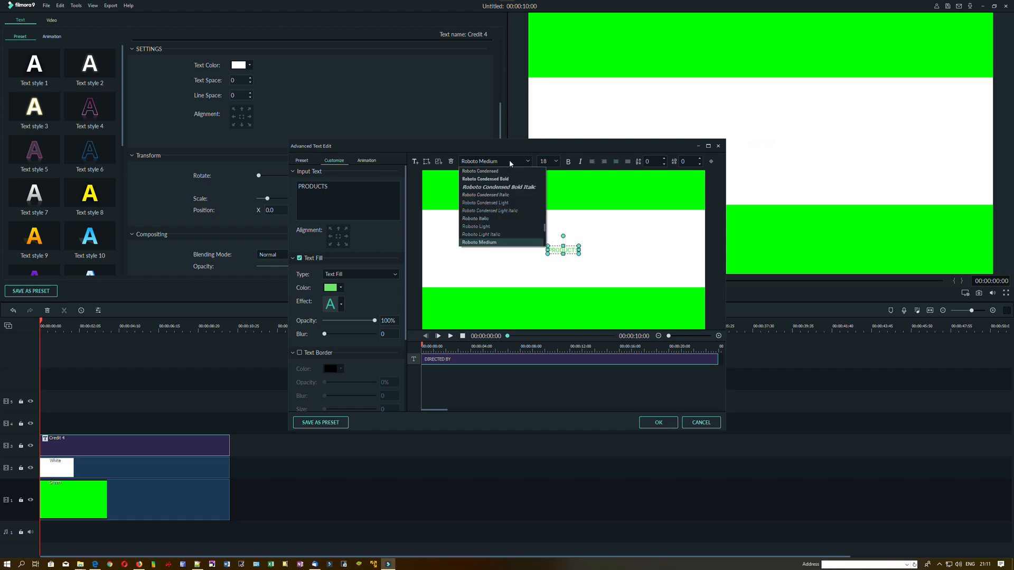
pyautogui.press('l')
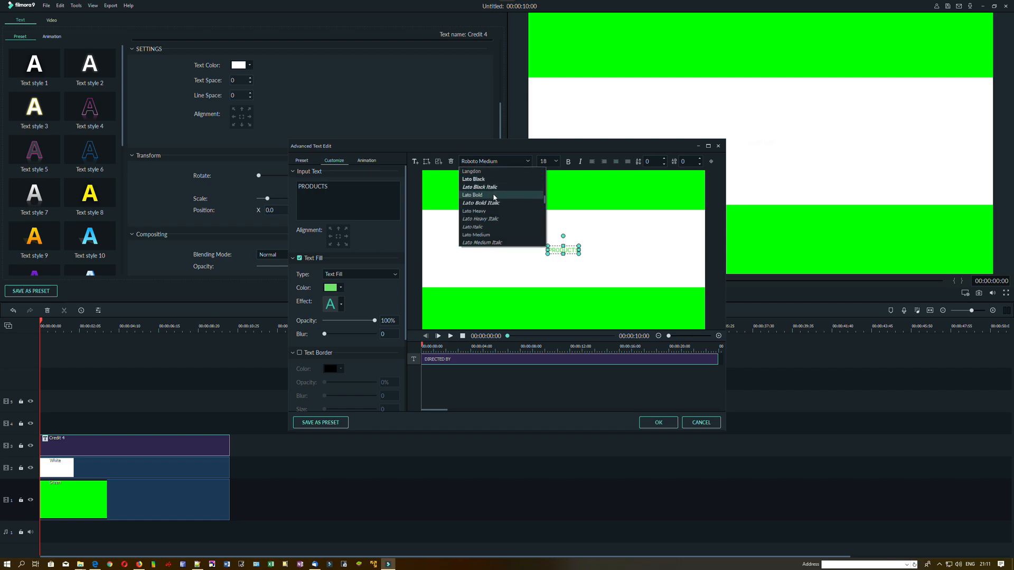
pyautogui.scroll(-3, 488, 212)
pyautogui.scroll(-3, 486, 213)
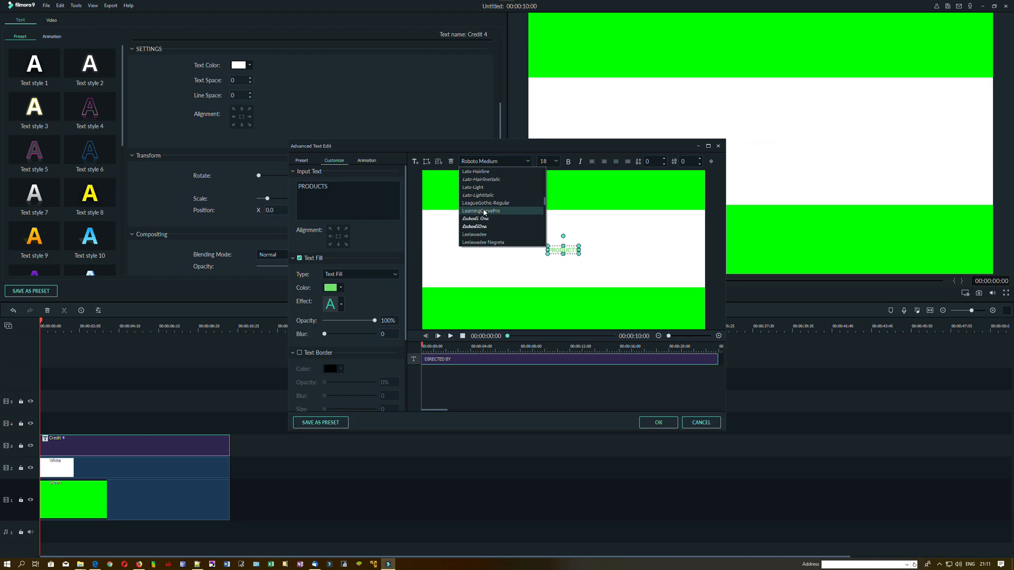
pyautogui.click(484, 203)
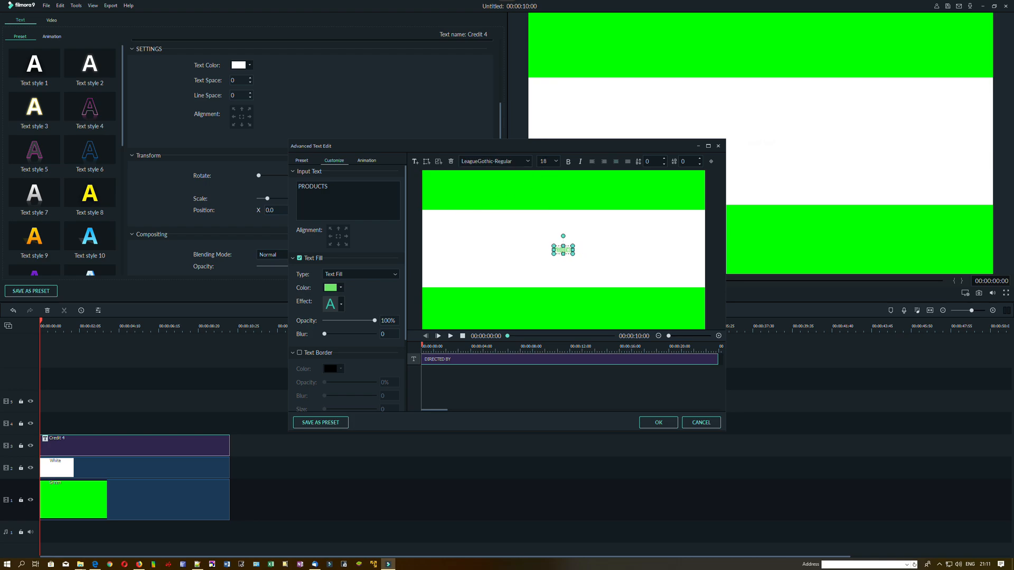
pyautogui.write('130')
pyautogui.press('Return')
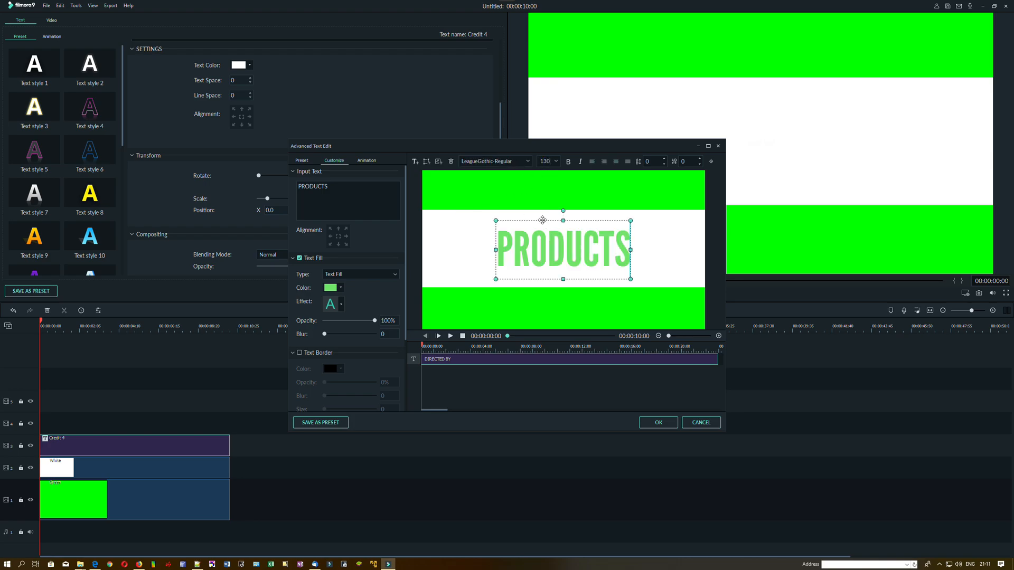
pyautogui.moveTo(542, 220); pyautogui.dragTo(542, 206)
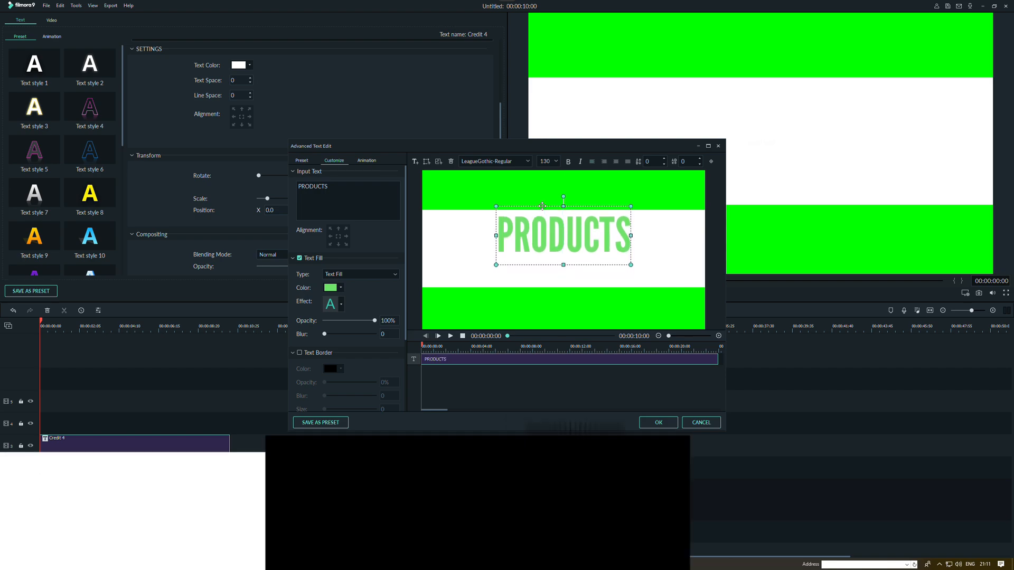
# Add a second text reading EXPLORER at size 90 and place it left-aligned beneath PRODUCTS.
pyautogui.click(415, 162)
pyautogui.hotkey('ctrl', 'a')
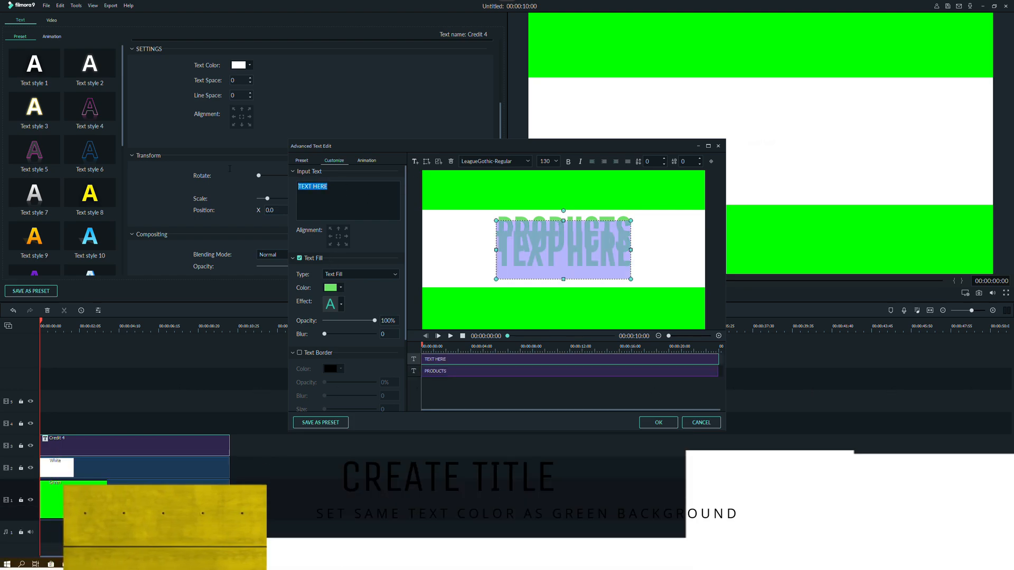
pyautogui.write('EXPLORER')
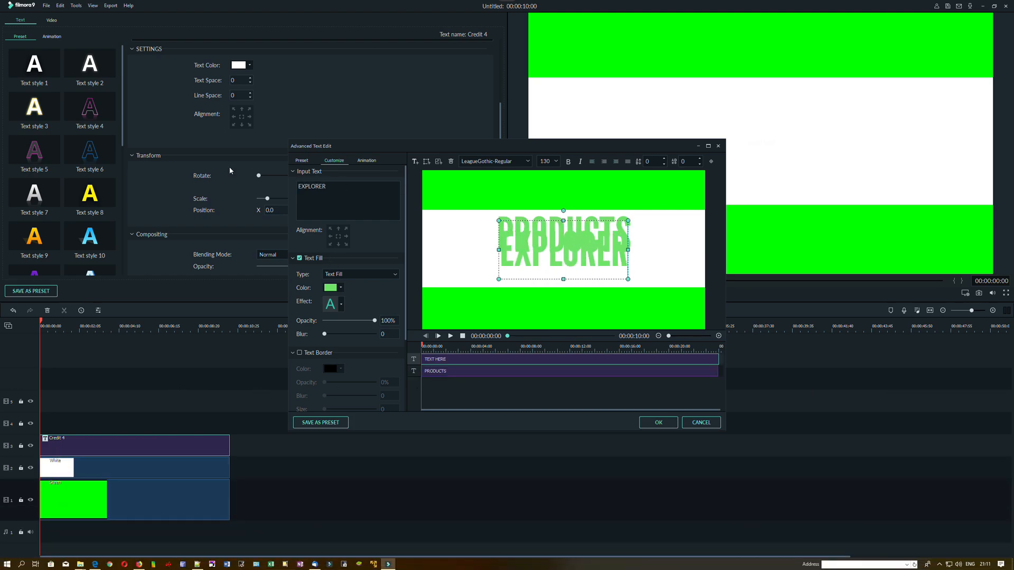
pyautogui.write('90')
pyautogui.moveTo(540, 228); pyautogui.dragTo(516, 247)
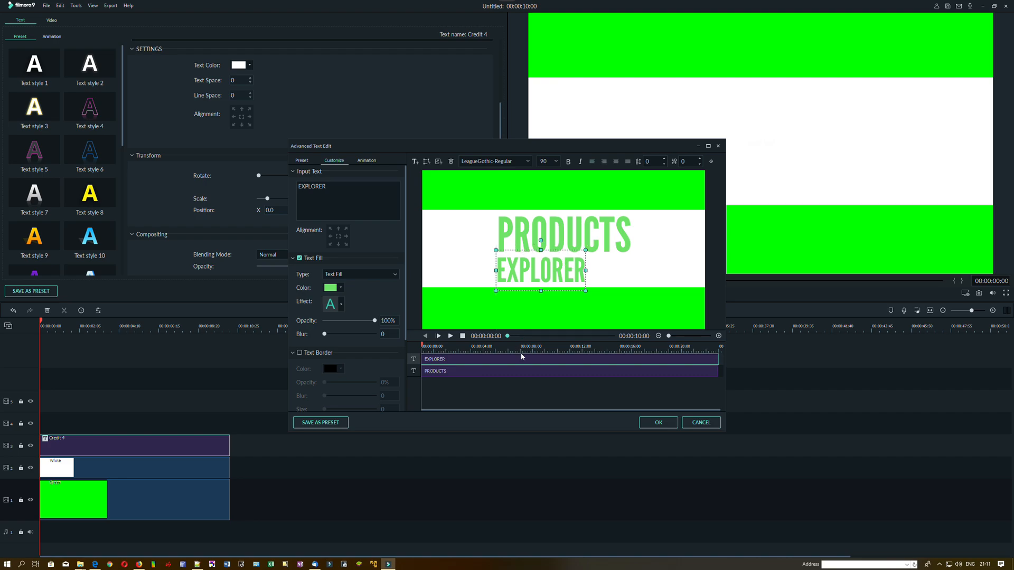
# Apply the Type Writer animation to the PRODUCTS text and extend its fully shown section to the end of the title.
pyautogui.click(366, 160)
pyautogui.click(494, 370)
pyautogui.click(494, 357)
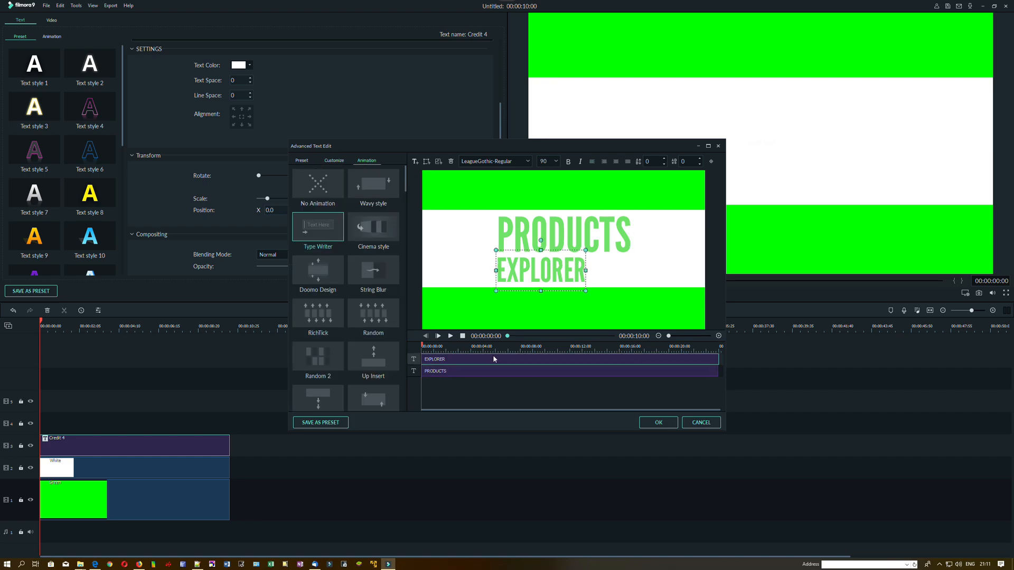
pyautogui.click(499, 371)
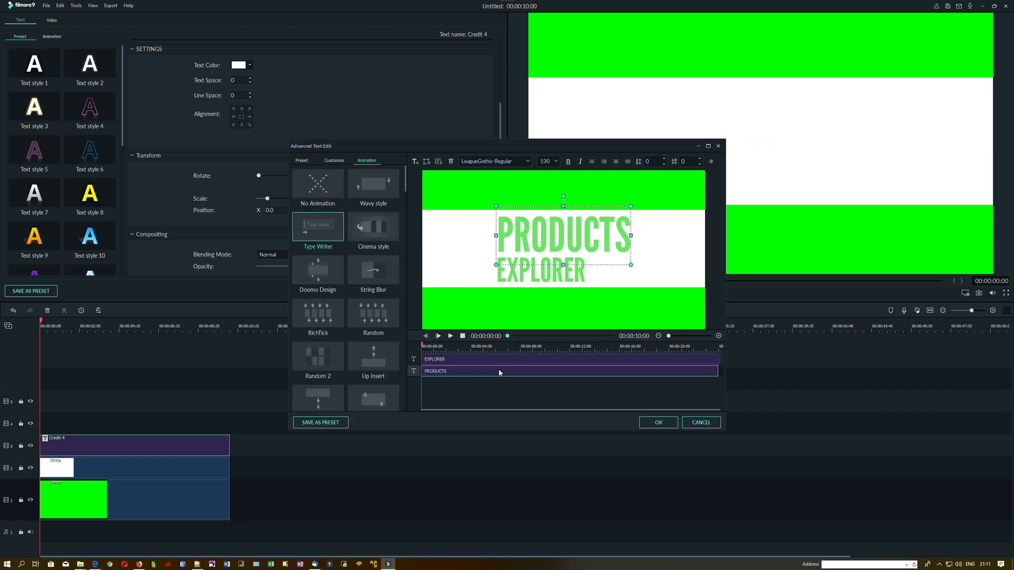
pyautogui.click(327, 229)
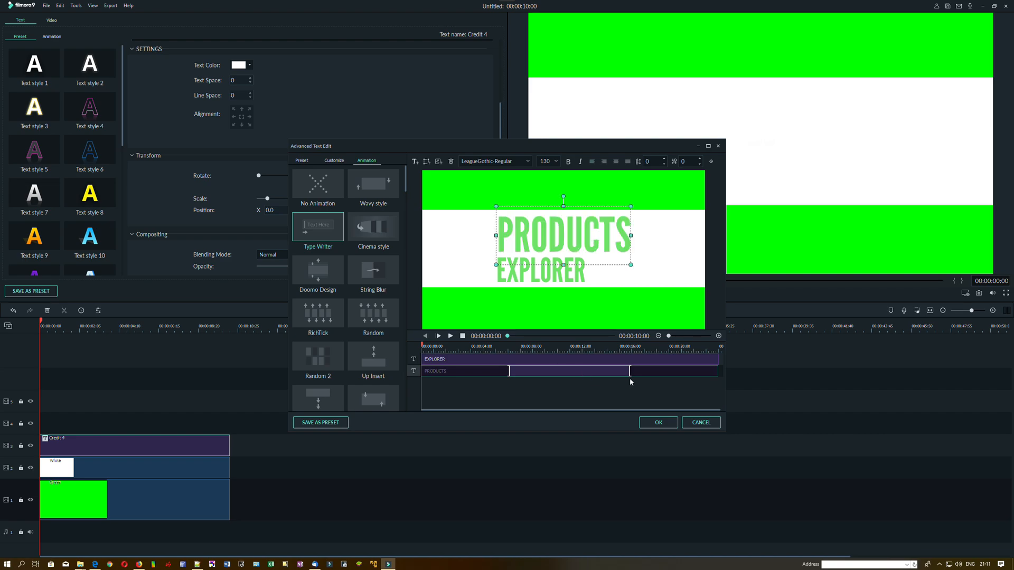
pyautogui.moveTo(630, 371); pyautogui.dragTo(736, 371)
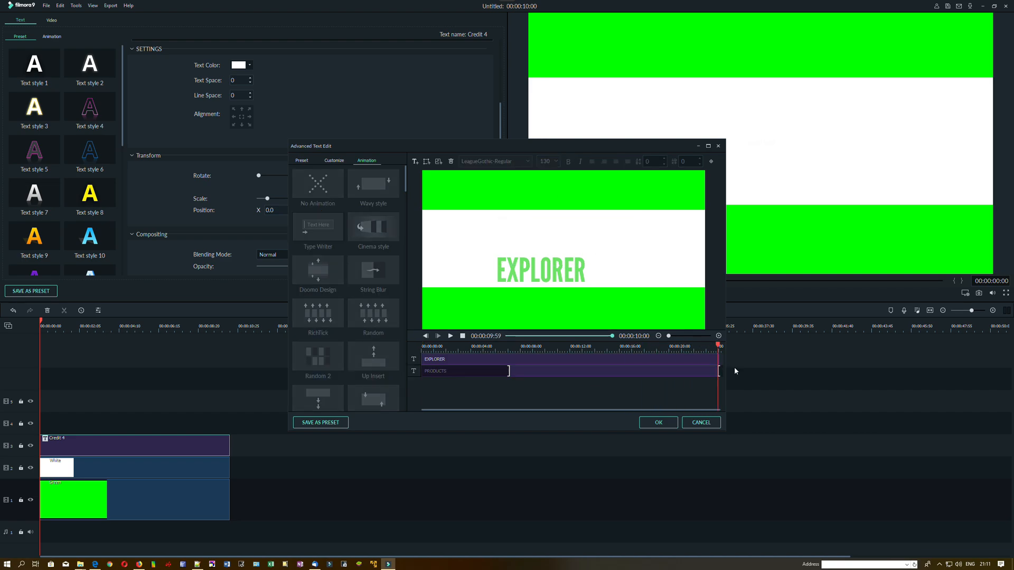
# Apply the Type Writer animation to the EXPLORER text and preview both lines from the beginning.
pyautogui.click(568, 363)
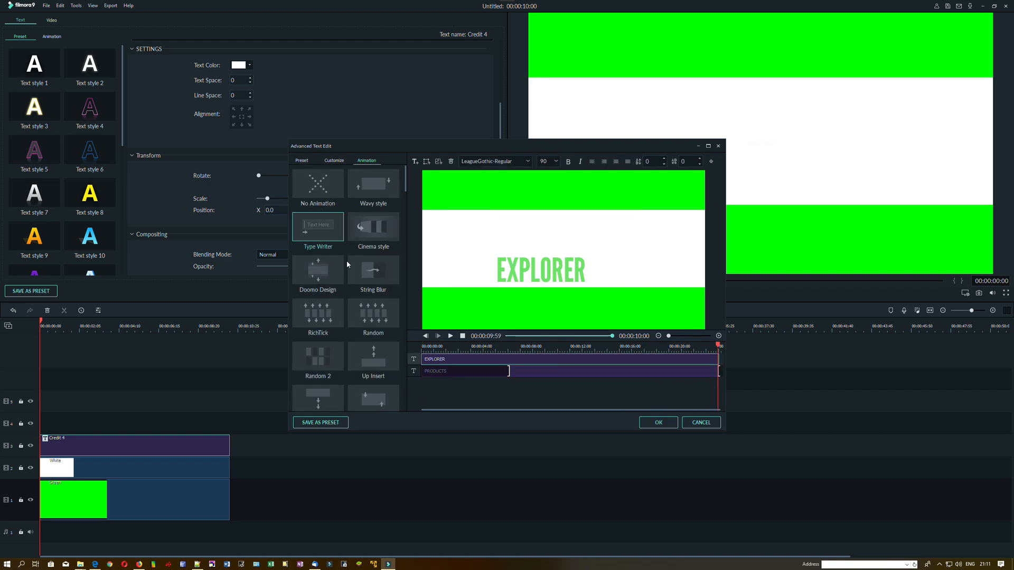
pyautogui.doubleClick(311, 236)
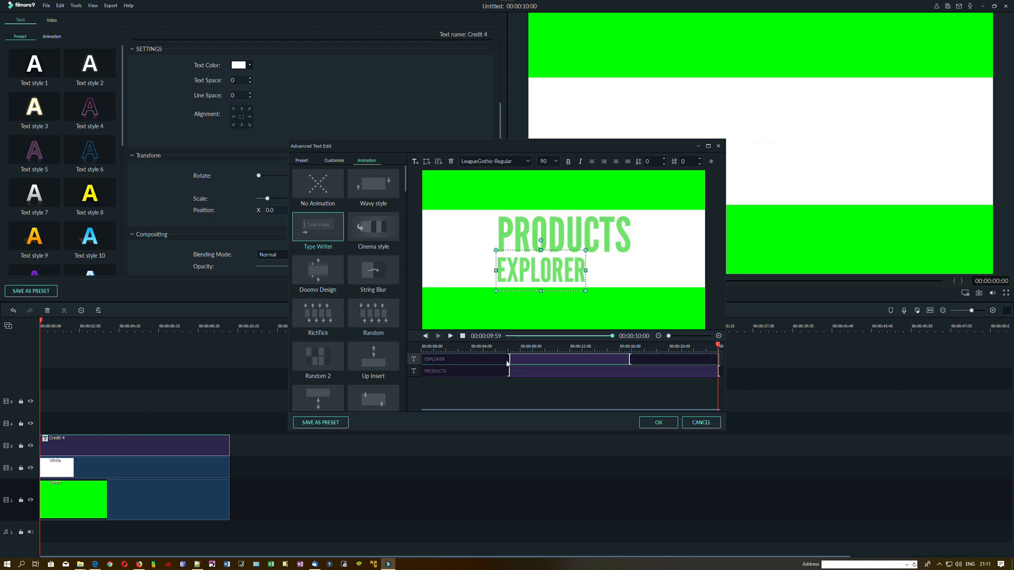
pyautogui.click(463, 336)
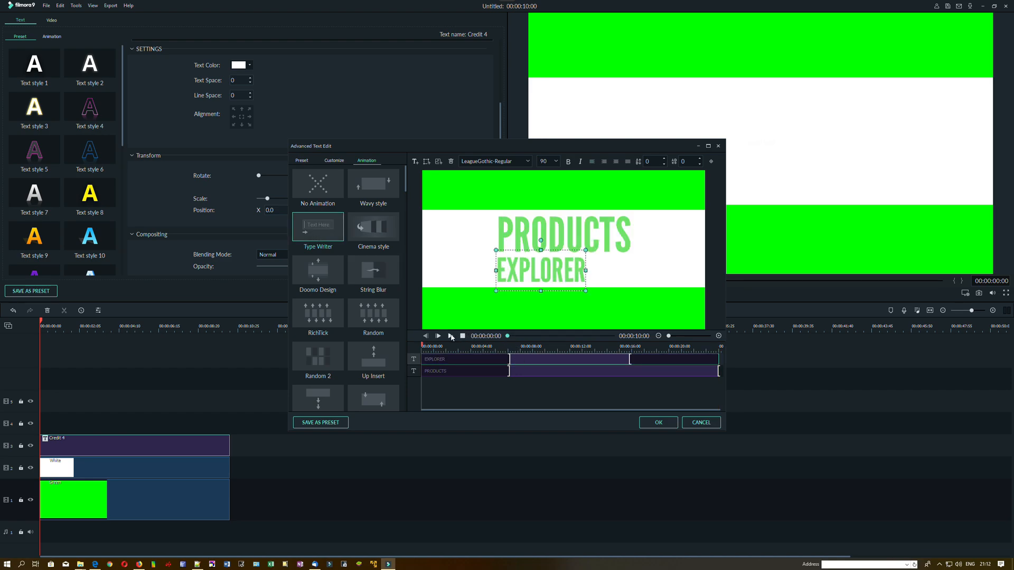
pyautogui.click(451, 336)
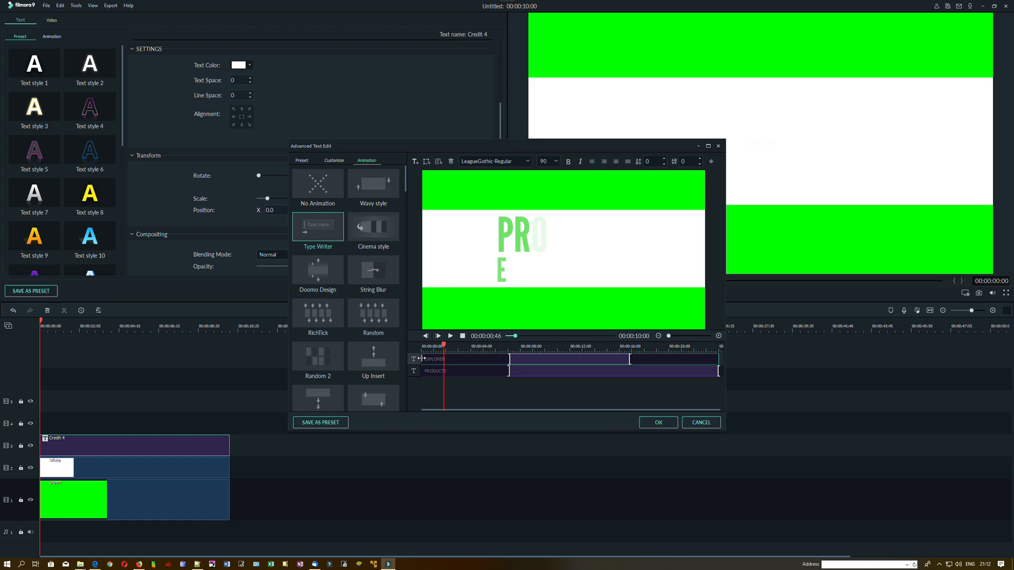
# Start the EXPLORER text where the PRODUCTS typing ends and extend its fully shown section to the end of the title.
pyautogui.click(443, 360)
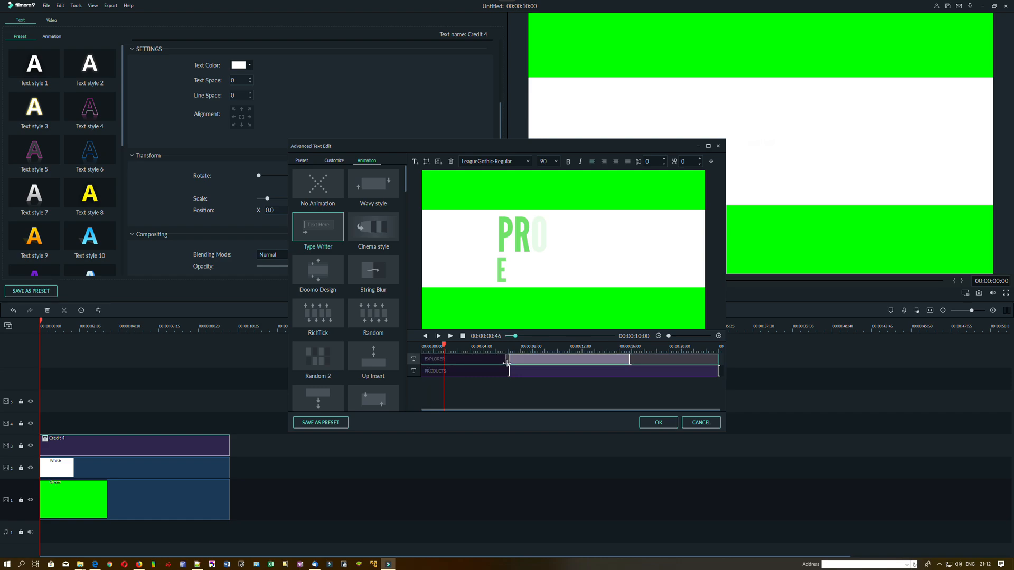
pyautogui.moveTo(509, 364); pyautogui.dragTo(509, 367)
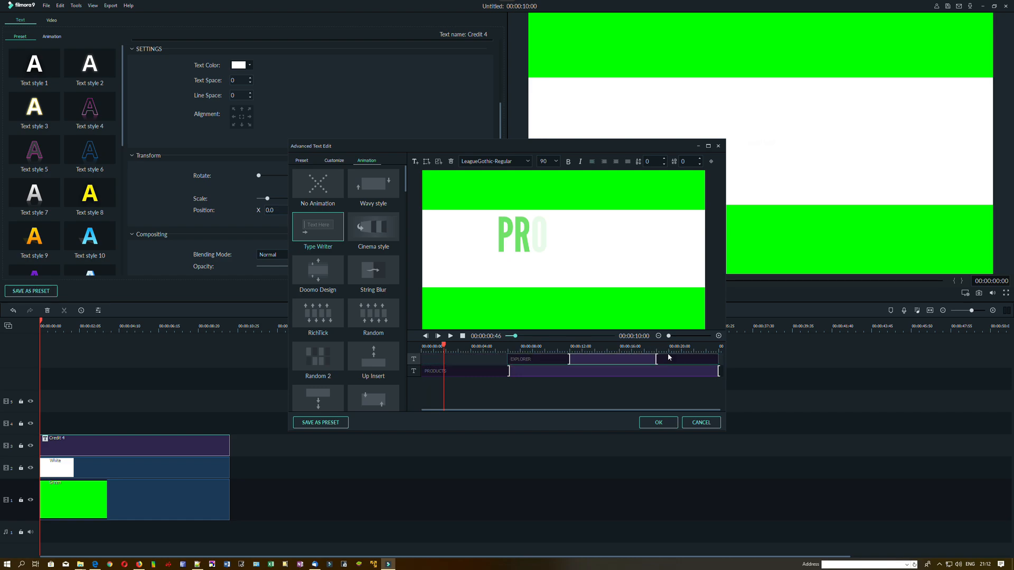
pyautogui.moveTo(657, 359); pyautogui.dragTo(749, 358)
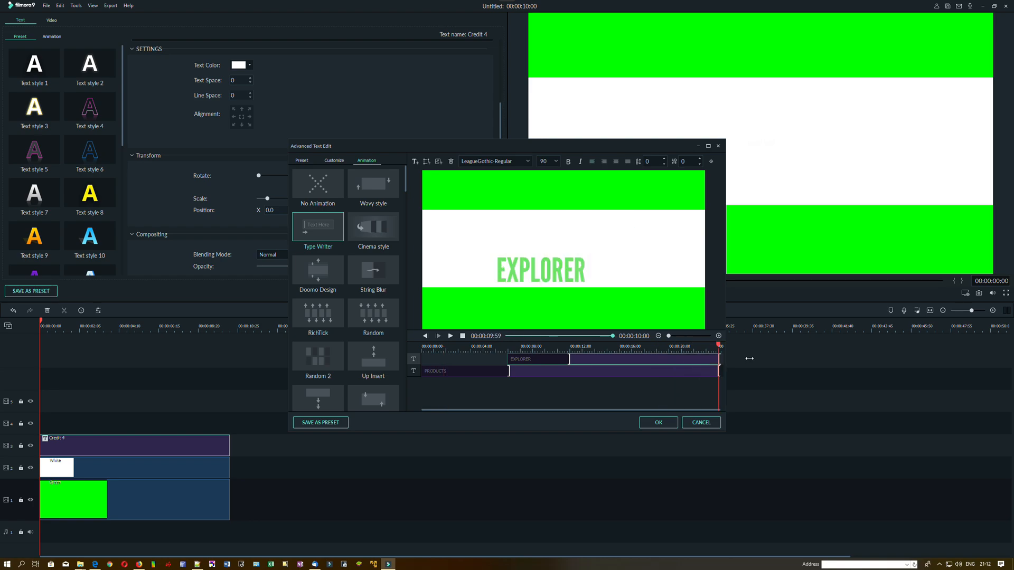
# Shorten the EXPLORER text's typing animation to finish at about 00:00:04:06, previewing the title to check the timing.
pyautogui.click(462, 336)
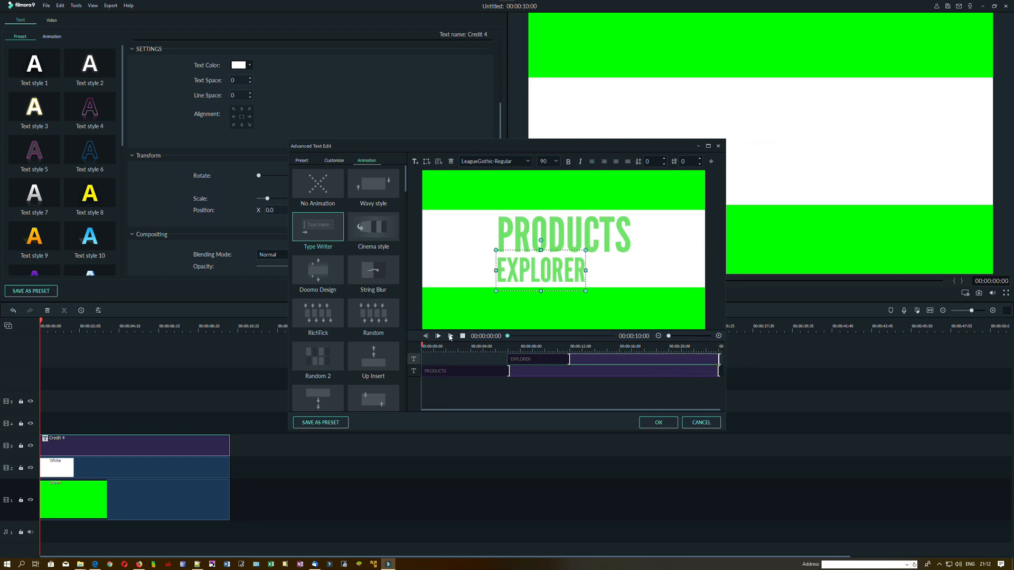
pyautogui.click(450, 337)
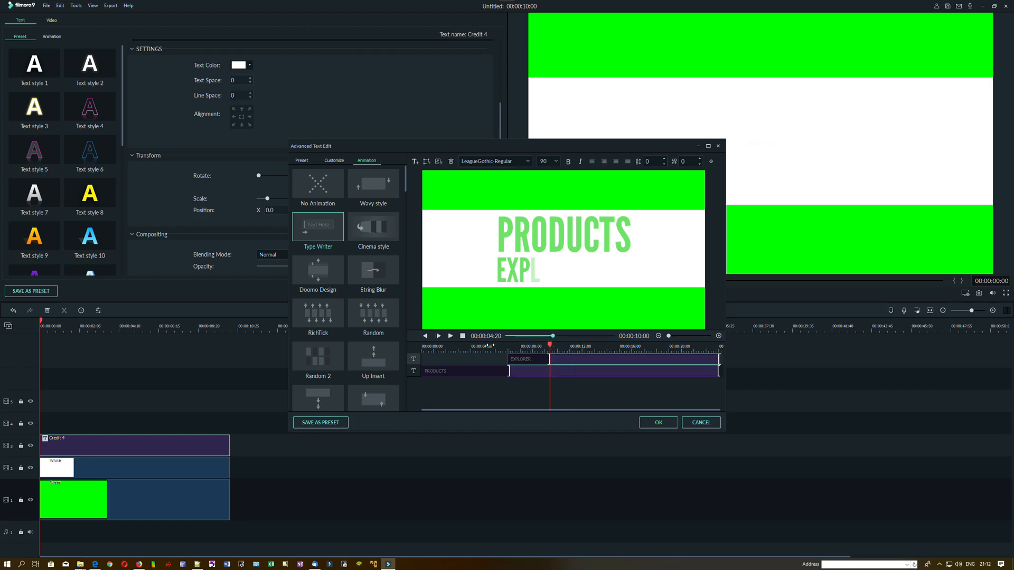
pyautogui.click(490, 346)
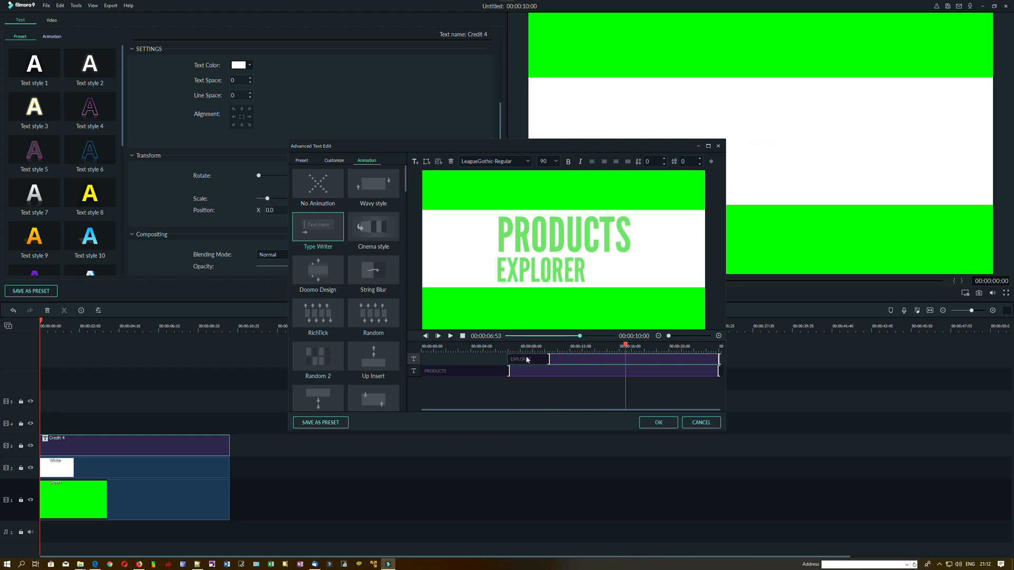
pyautogui.moveTo(548, 360); pyautogui.dragTo(544, 359)
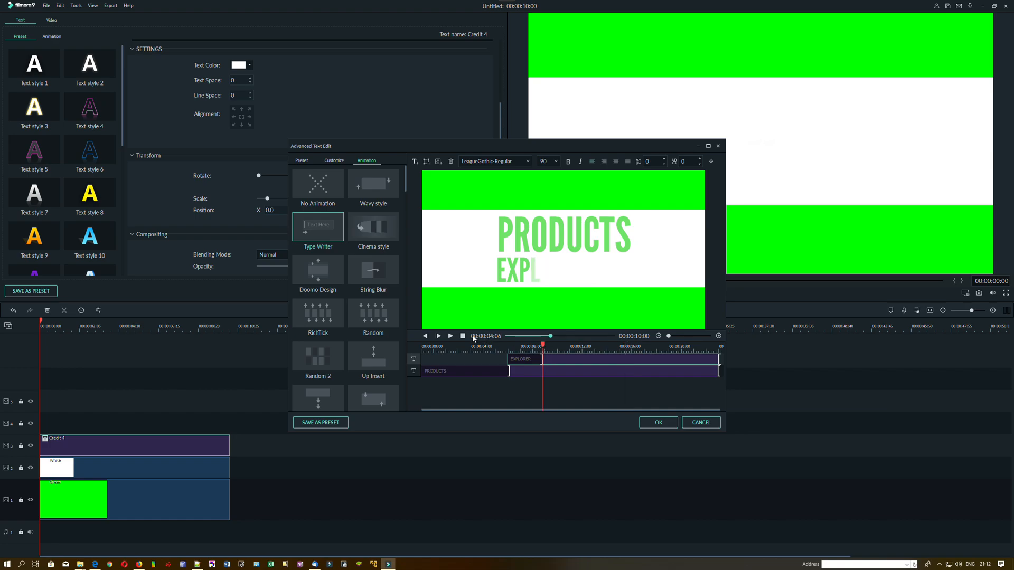
pyautogui.click(451, 336)
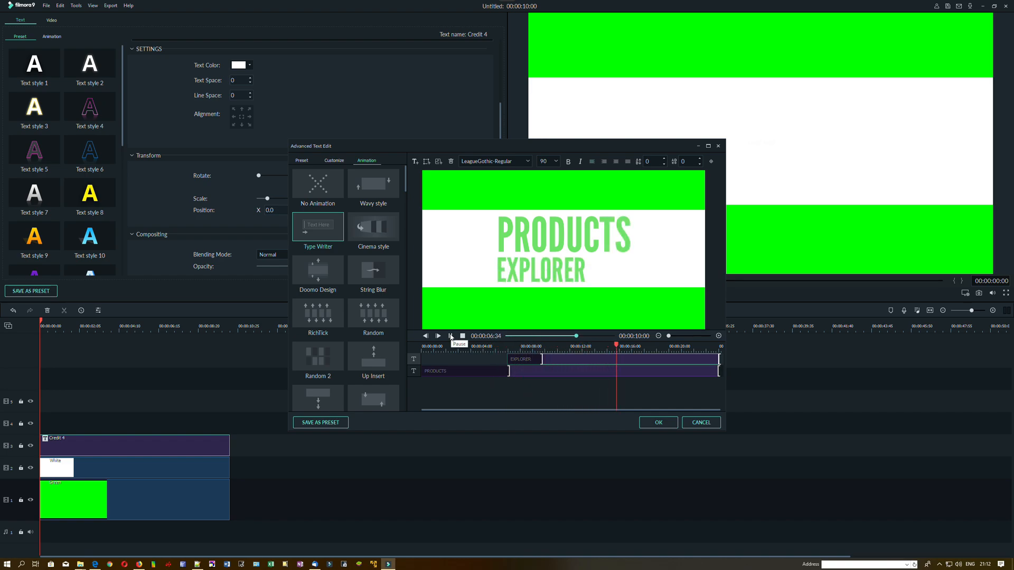
# Accept the advanced text edits, close the title's settings and deselect the title clip.
pyautogui.click(657, 422)
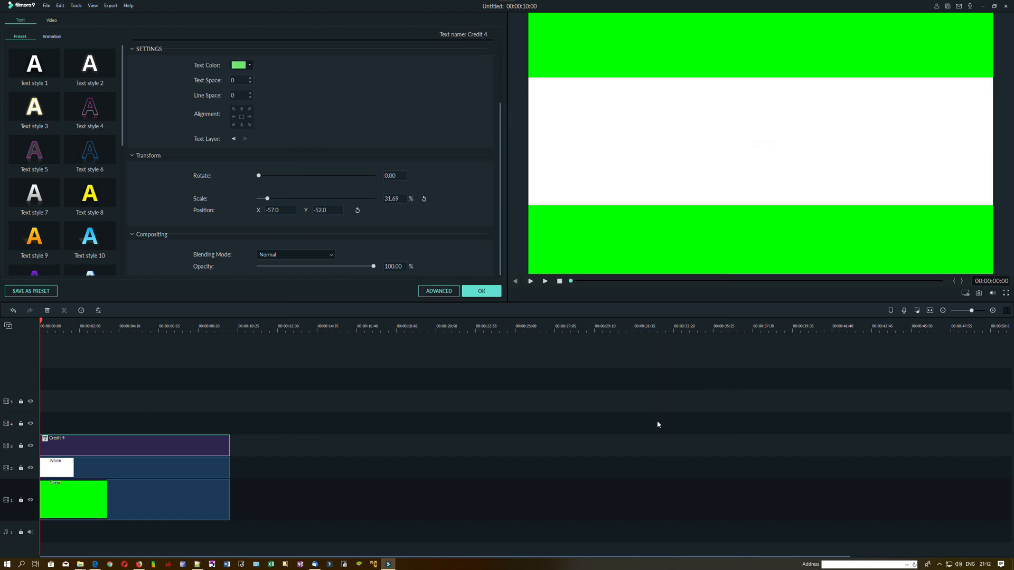
pyautogui.click(480, 291)
pyautogui.click(415, 422)
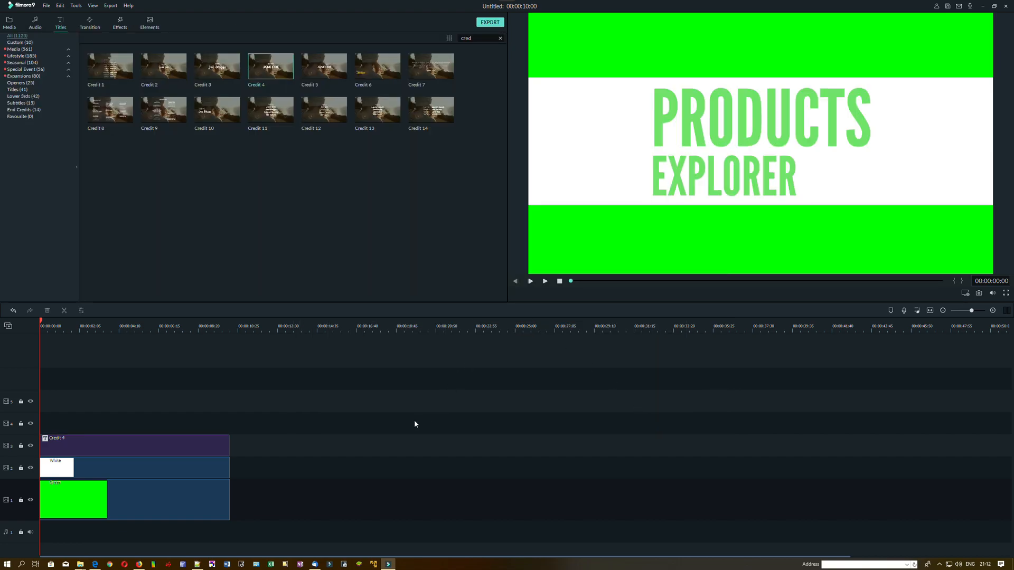
# Correct the EXPLORER text's horizontal position so its left edge lines up with PRODUCTS, and accept the title edit.
pyautogui.doubleClick(685, 188)
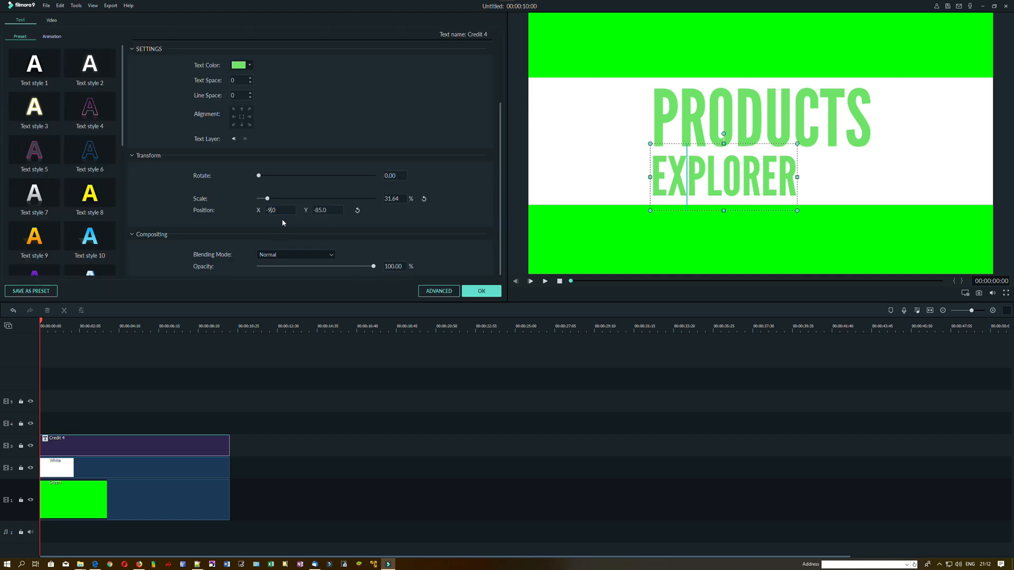
pyautogui.click(476, 293)
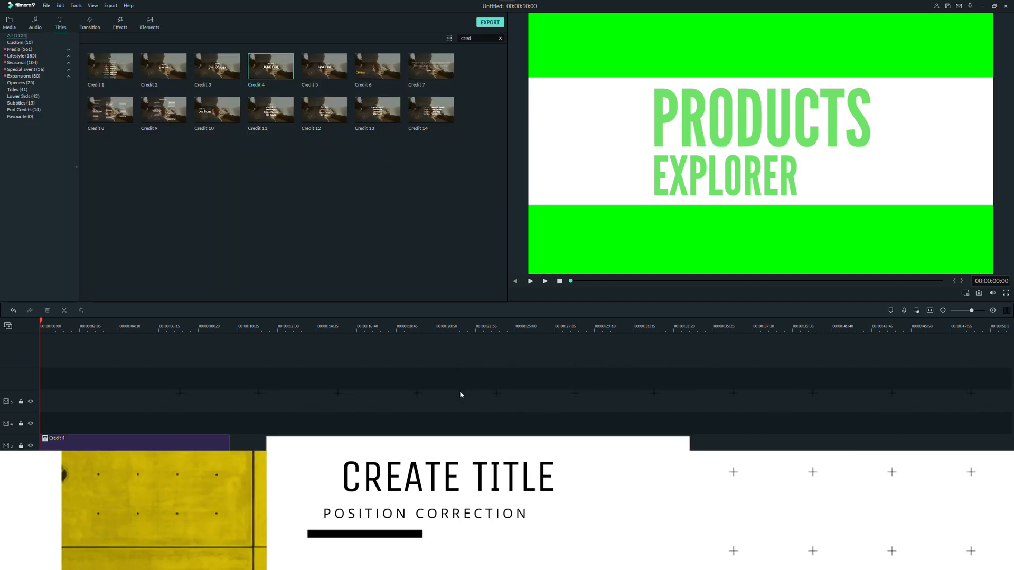
# Export the video locally as an MP4 named Title, with Best quality, 2560 x 1440 resolution and 60 fps.
pyautogui.click(486, 25)
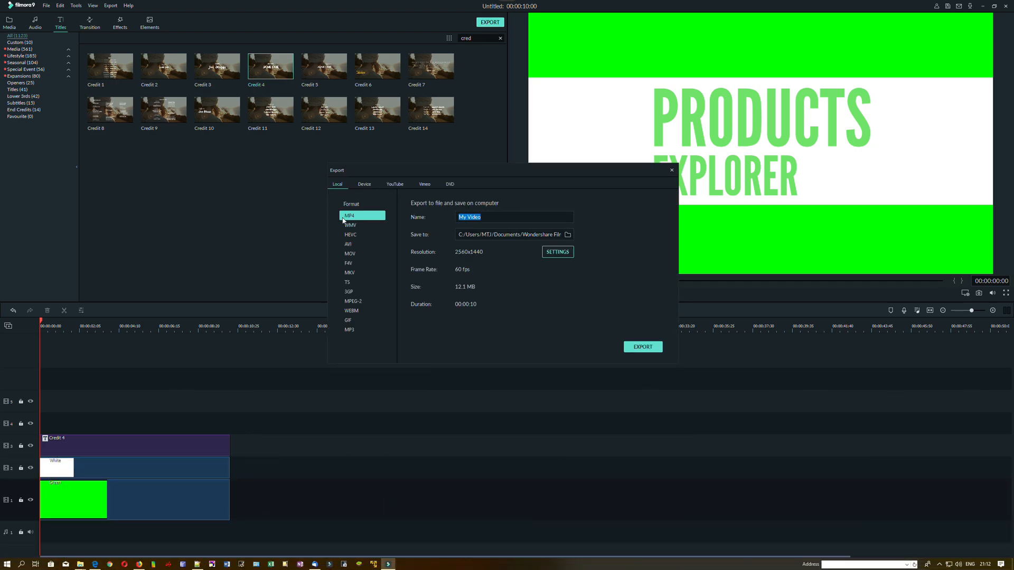
pyautogui.write('Title')
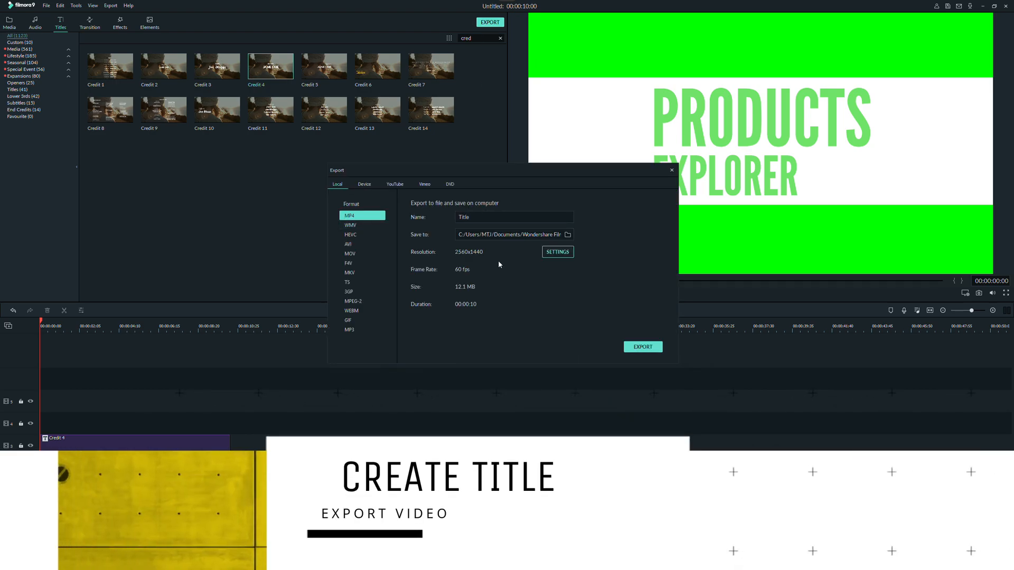
pyautogui.click(558, 252)
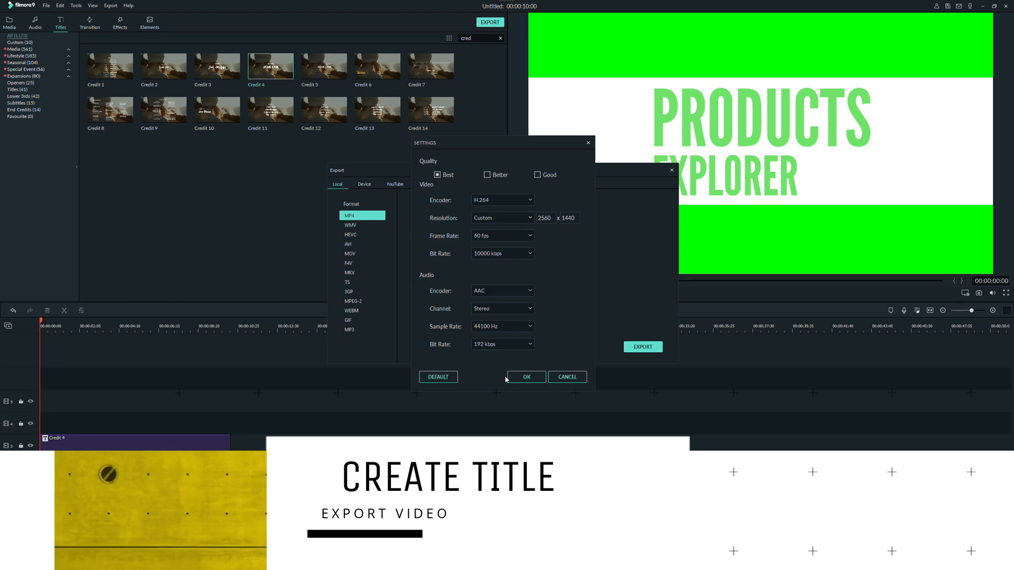
pyautogui.click(526, 377)
pyautogui.click(642, 347)
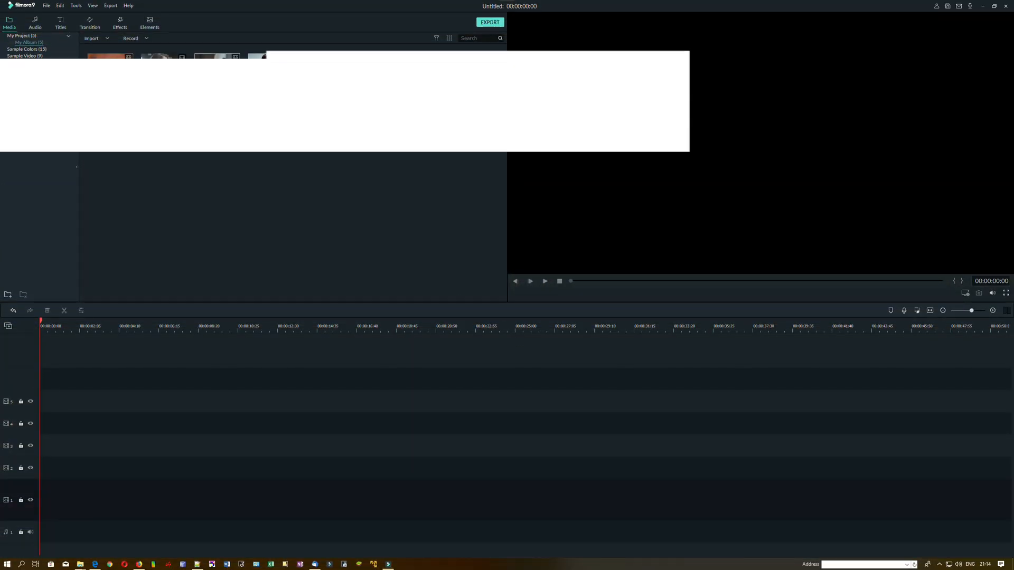
# Place Pexels Videos 5066 at the start of track 1, keeping the project settings, and the Title clip above it on track 2.
pyautogui.moveTo(158, 68); pyautogui.dragTo(41, 534)
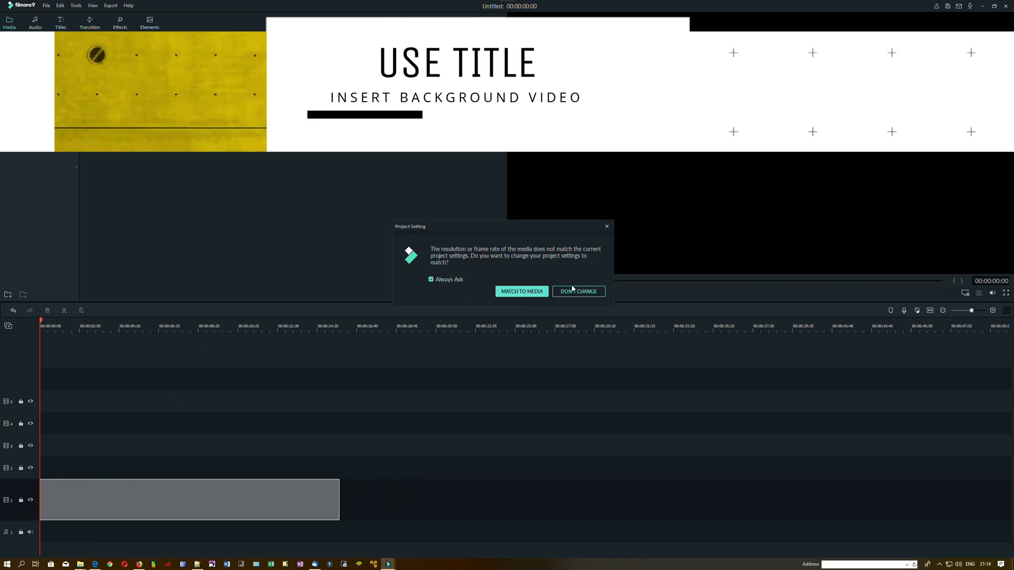
pyautogui.click(573, 291)
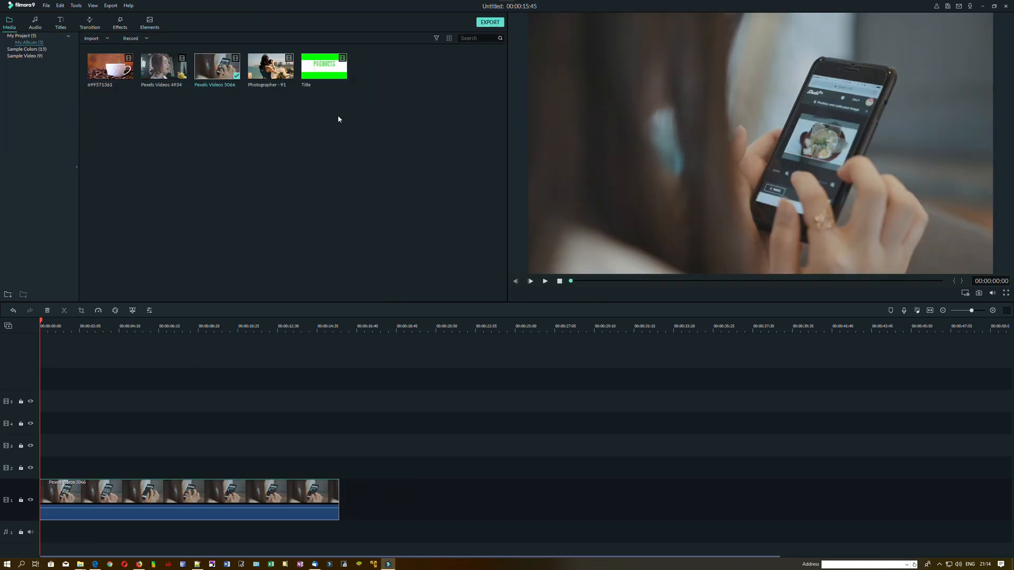
pyautogui.moveTo(310, 78); pyautogui.dragTo(43, 472)
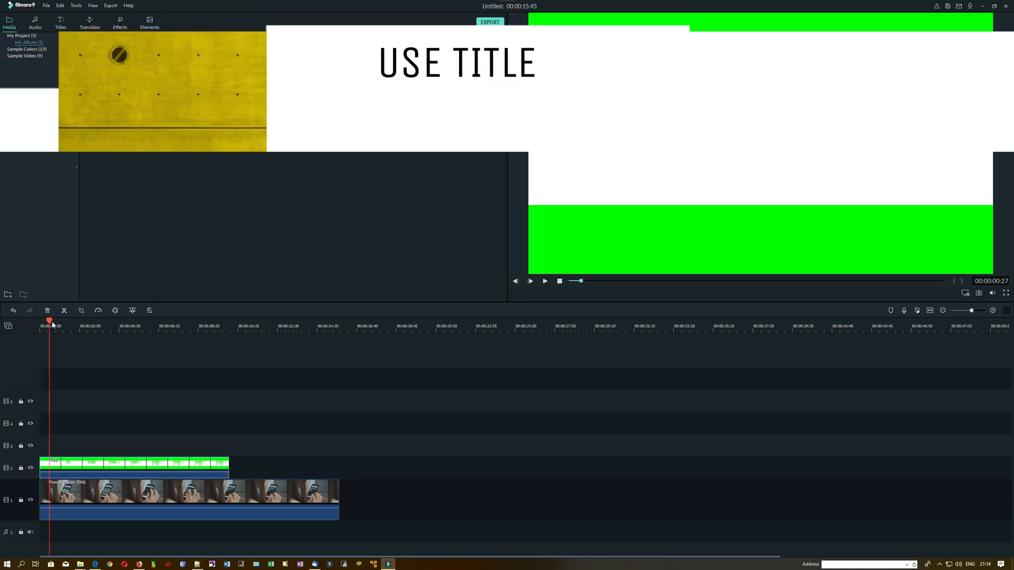
# Enable Chroma Key on the Title clip using the green sampled from the PRODUCTS lettering, and preview the result from the beginning.
pyautogui.moveTo(41, 322); pyautogui.dragTo(75, 323)
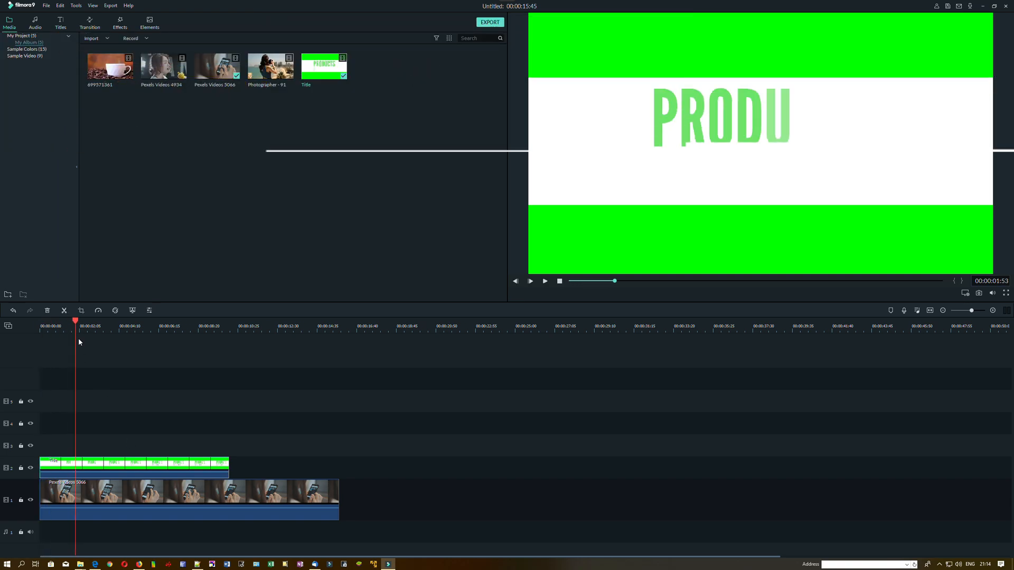
pyautogui.doubleClick(137, 465)
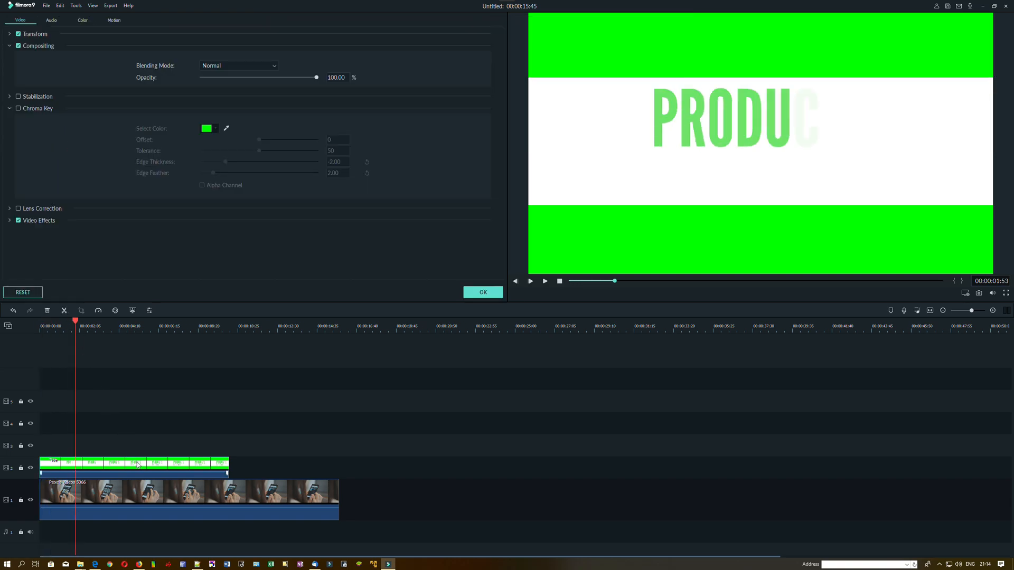
pyautogui.click(18, 109)
pyautogui.click(226, 129)
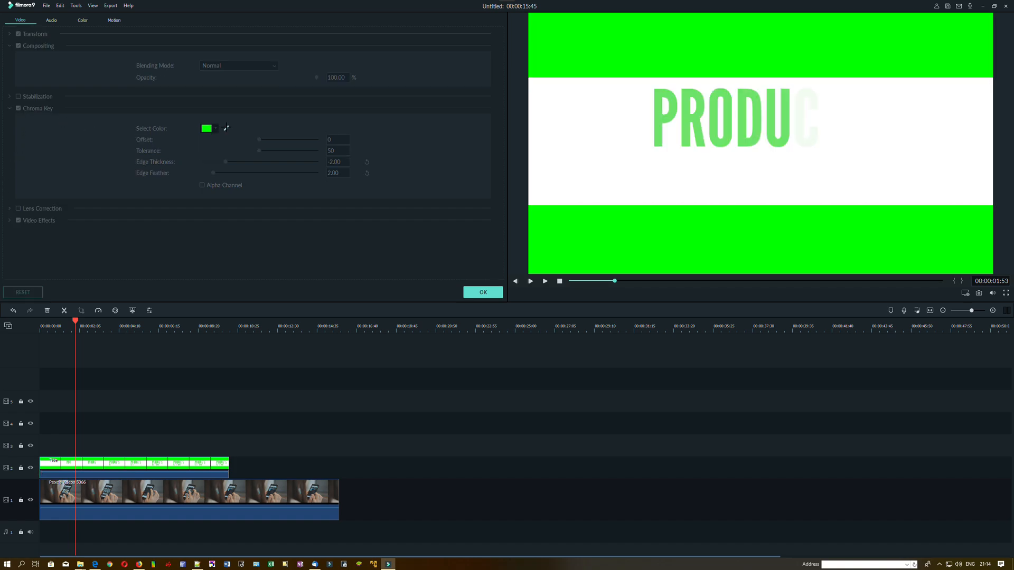
pyautogui.click(669, 117)
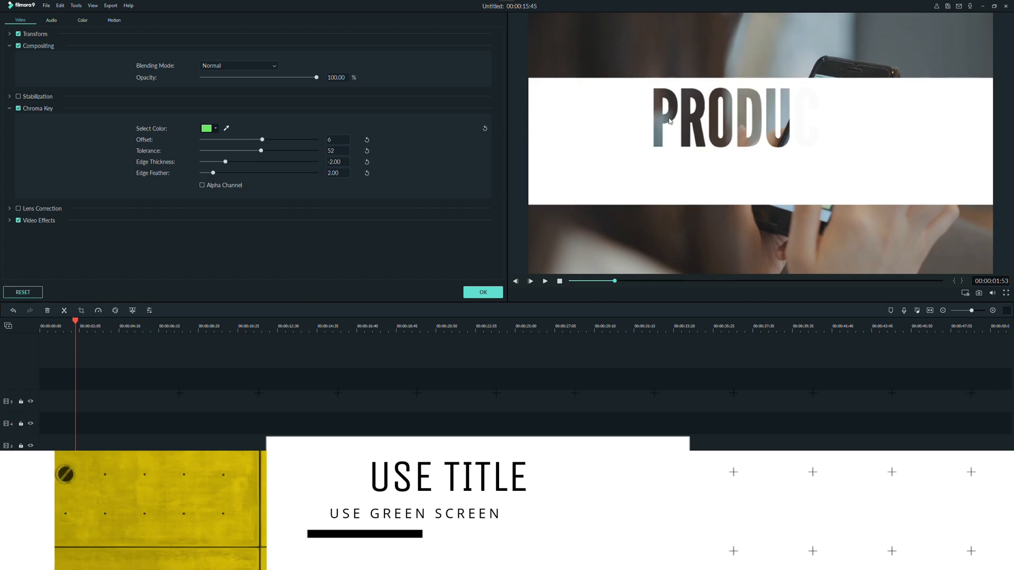
pyautogui.click(483, 293)
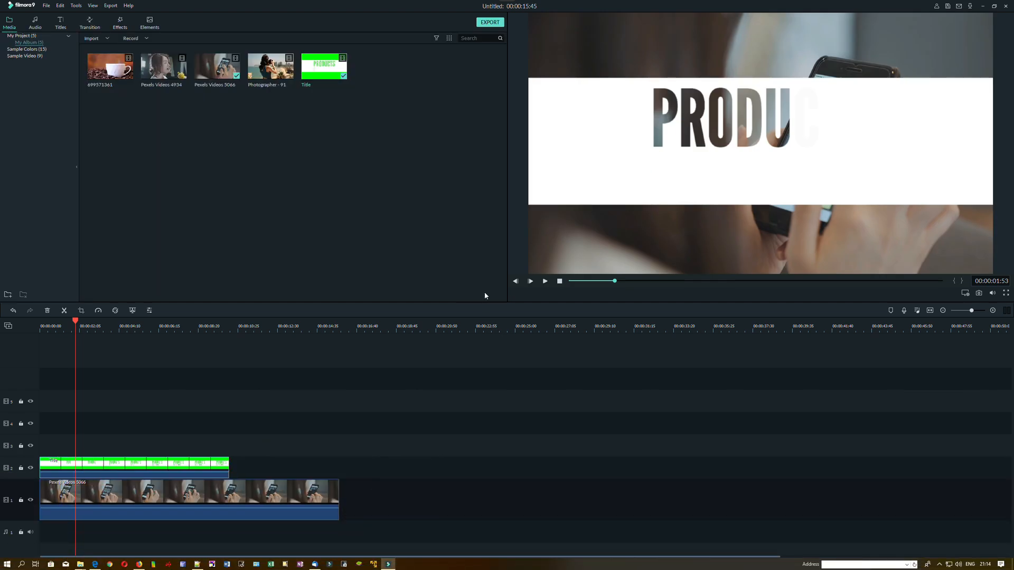
pyautogui.click(560, 281)
pyautogui.click(545, 281)
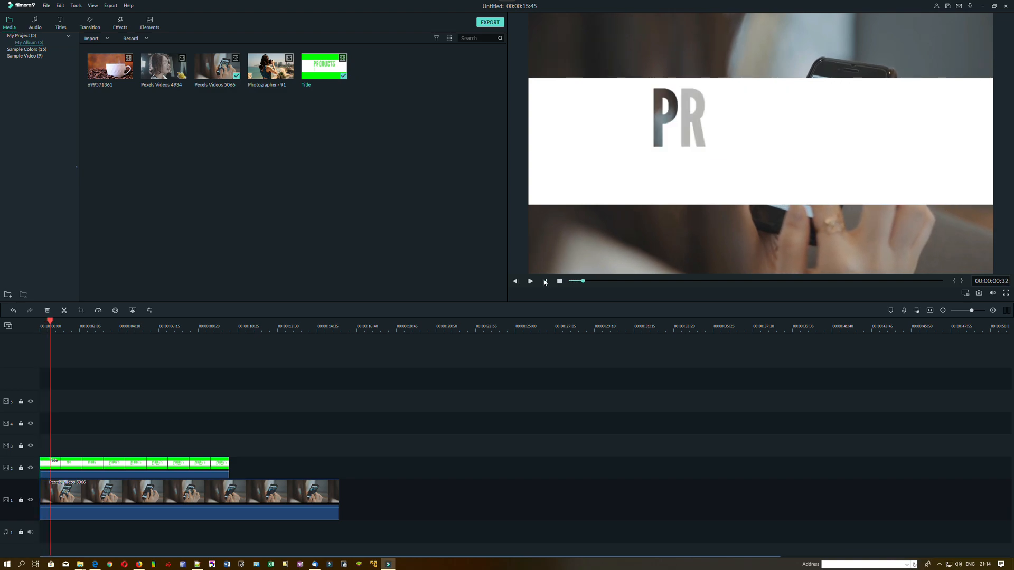